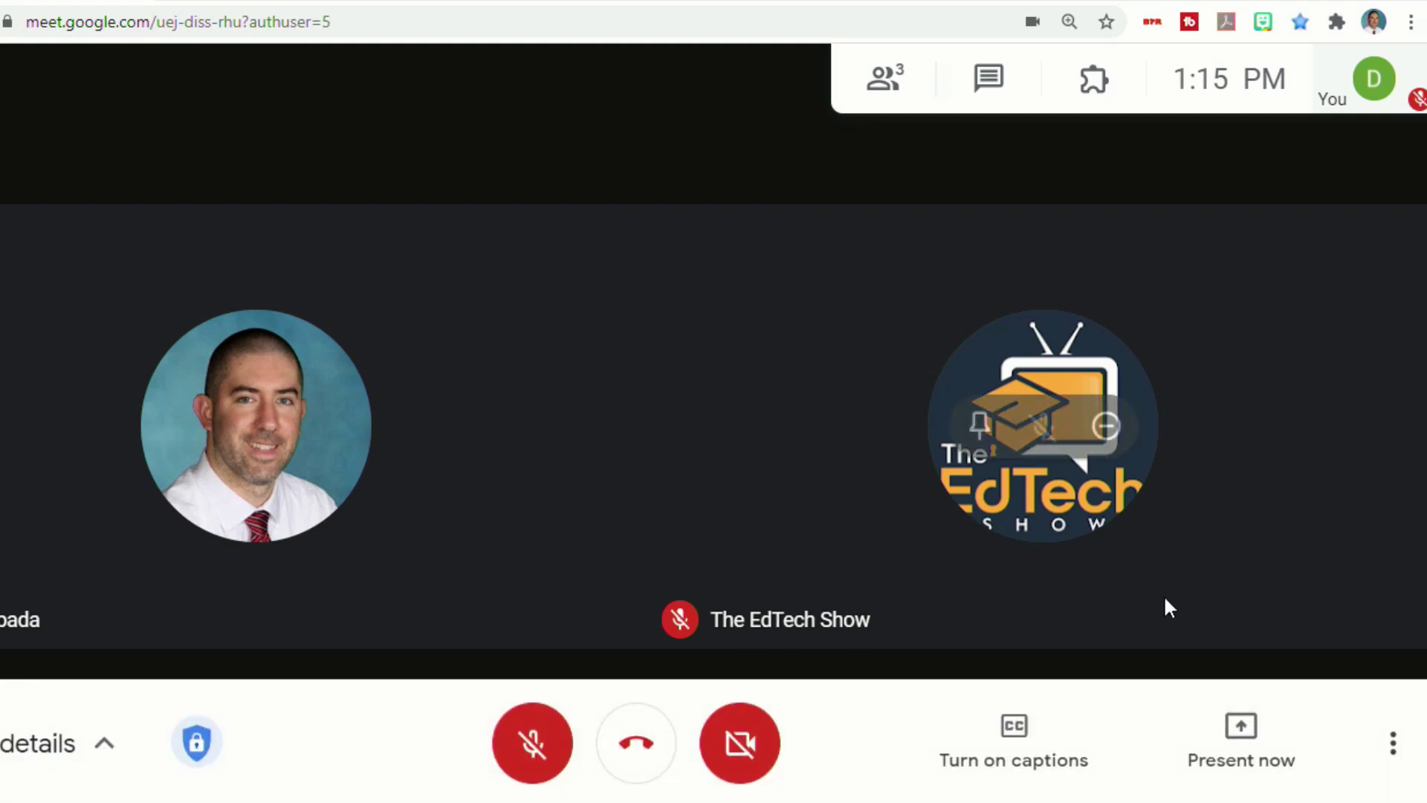
From the meeting's More options menu, choose Whiteboard to open a Jam
{"action": "left_click", "coordinate": [1394, 753]}
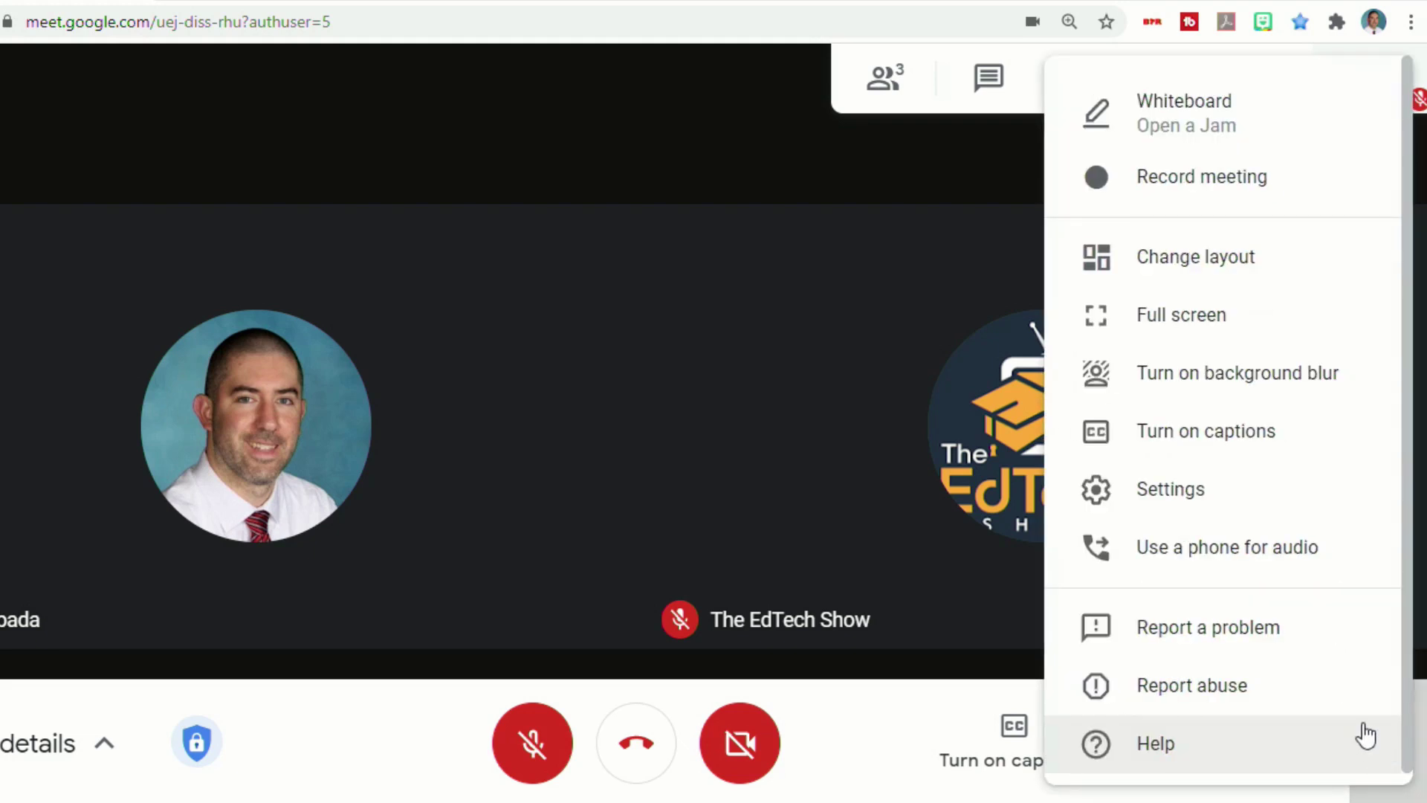
{"action": "left_click", "coordinate": [1267, 113]}
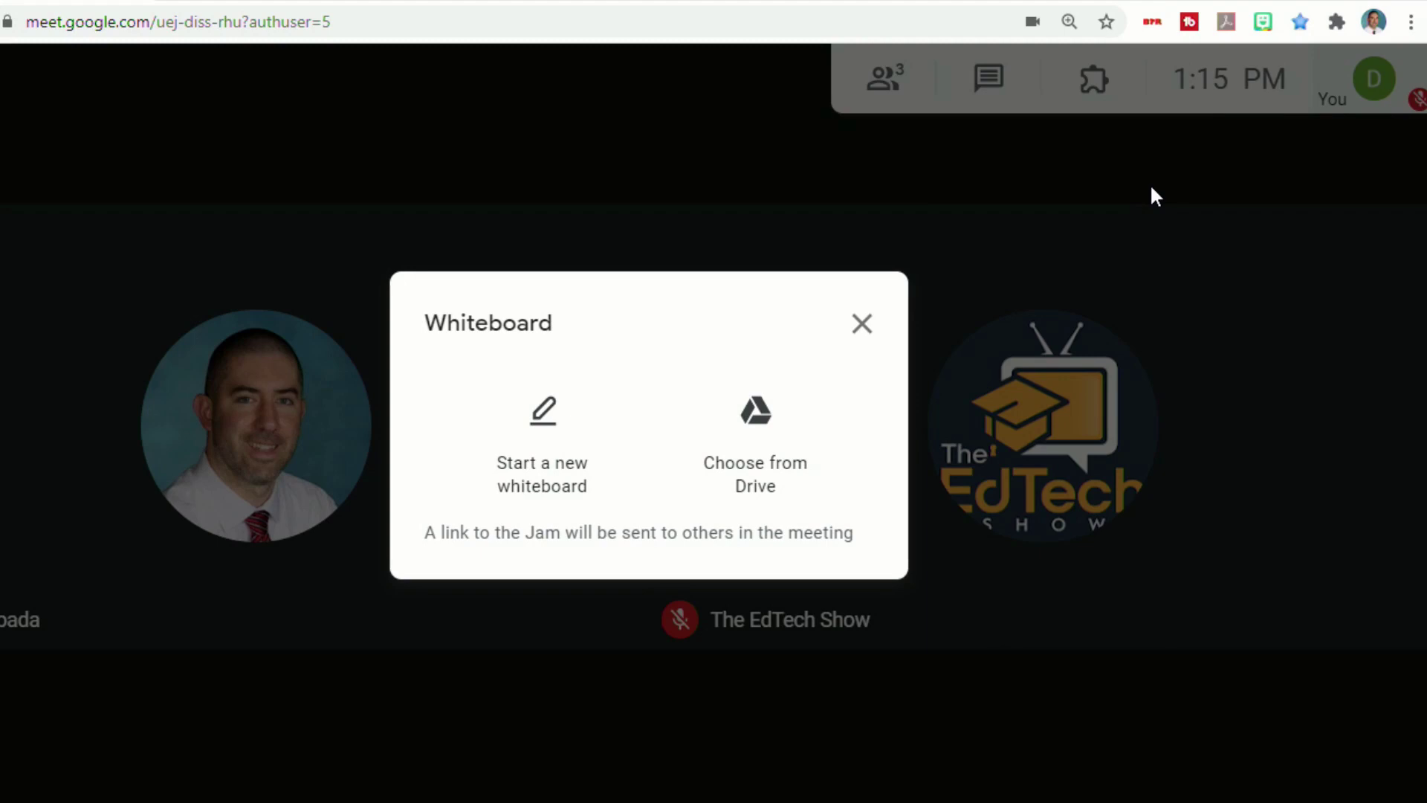
Start a new blank whiteboard and send view access to the outside participant
{"action": "left_click", "coordinate": [553, 420]}
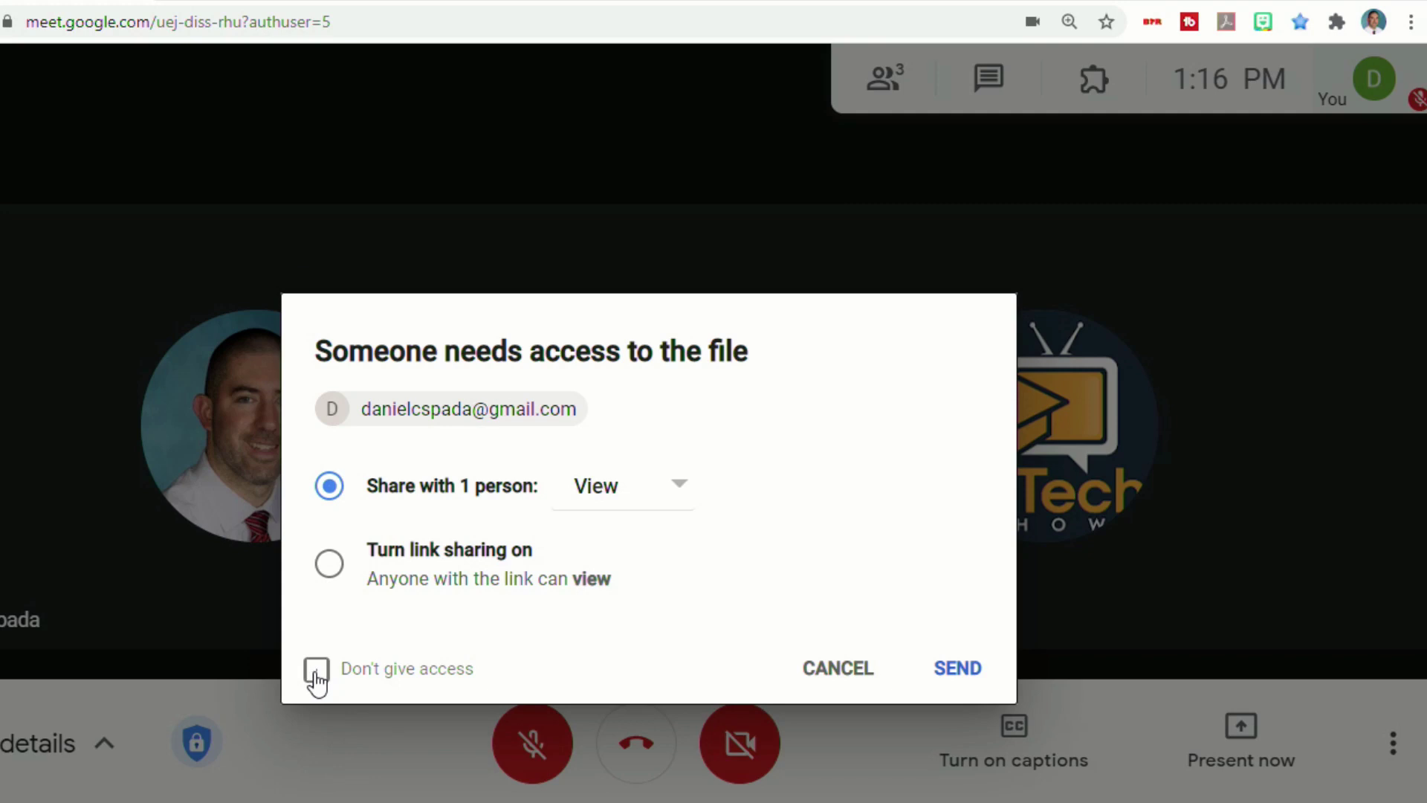
{"action": "left_click", "coordinate": [956, 667]}
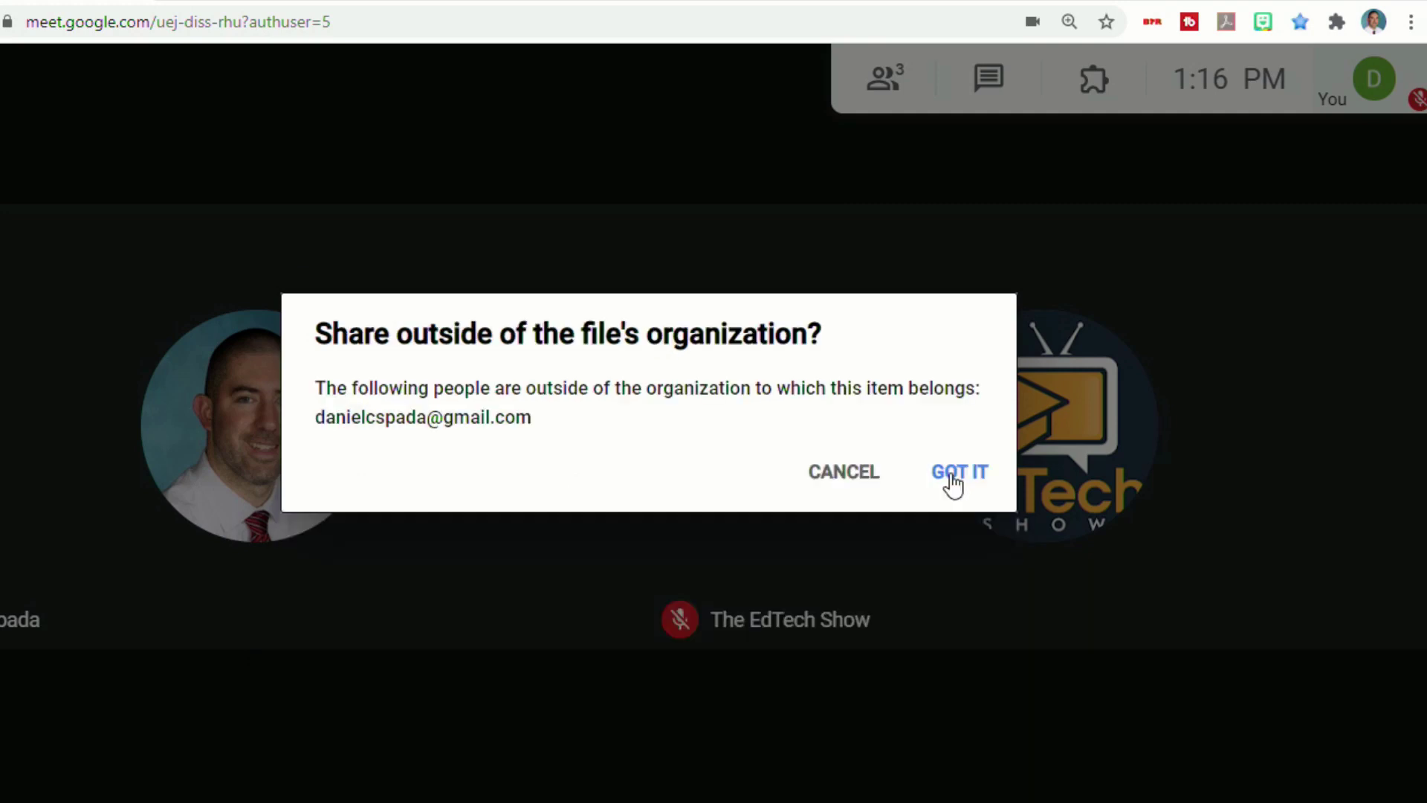
{"action": "left_click", "coordinate": [953, 480]}
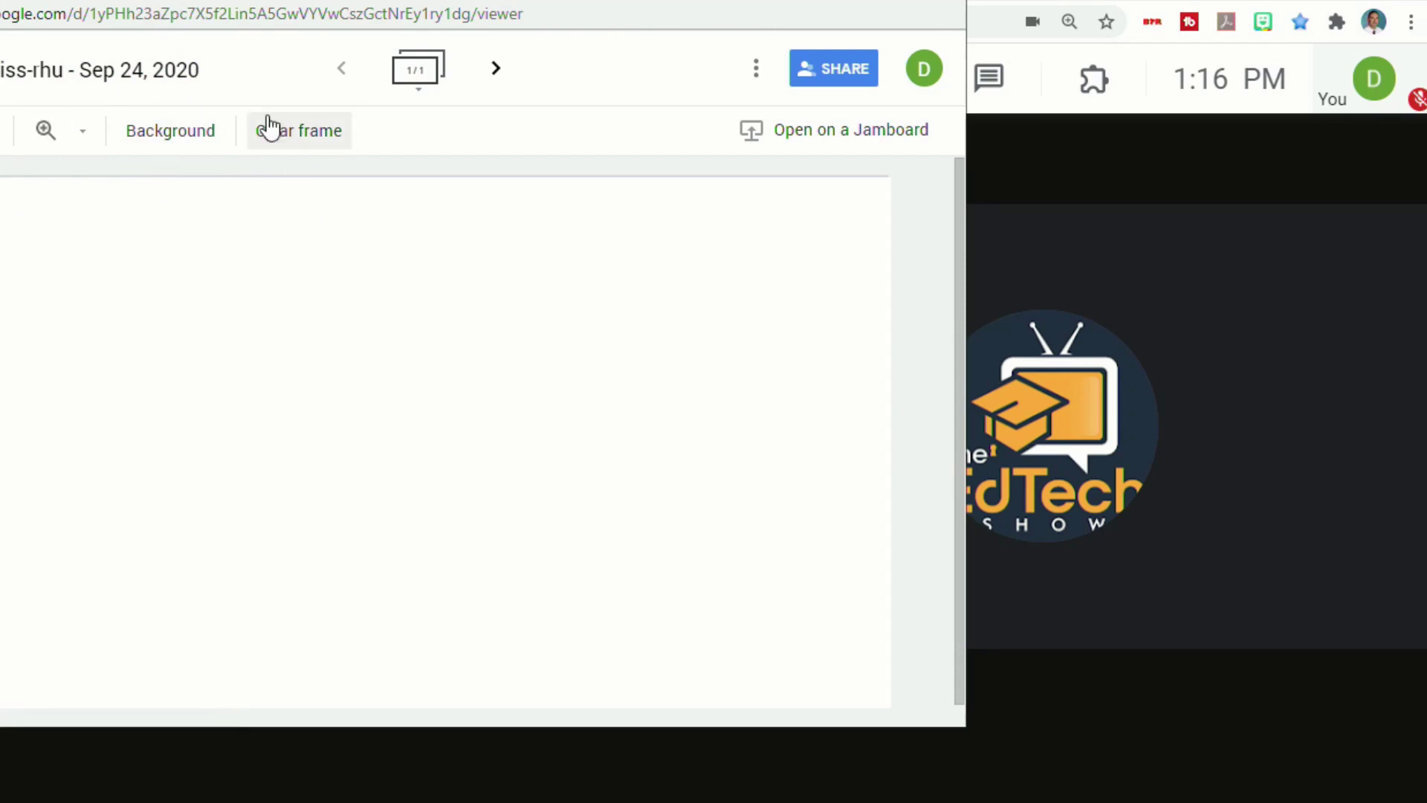
Return to the Meet call and show the chat message containing the Jam link
{"action": "left_click", "coordinate": [461, 740]}
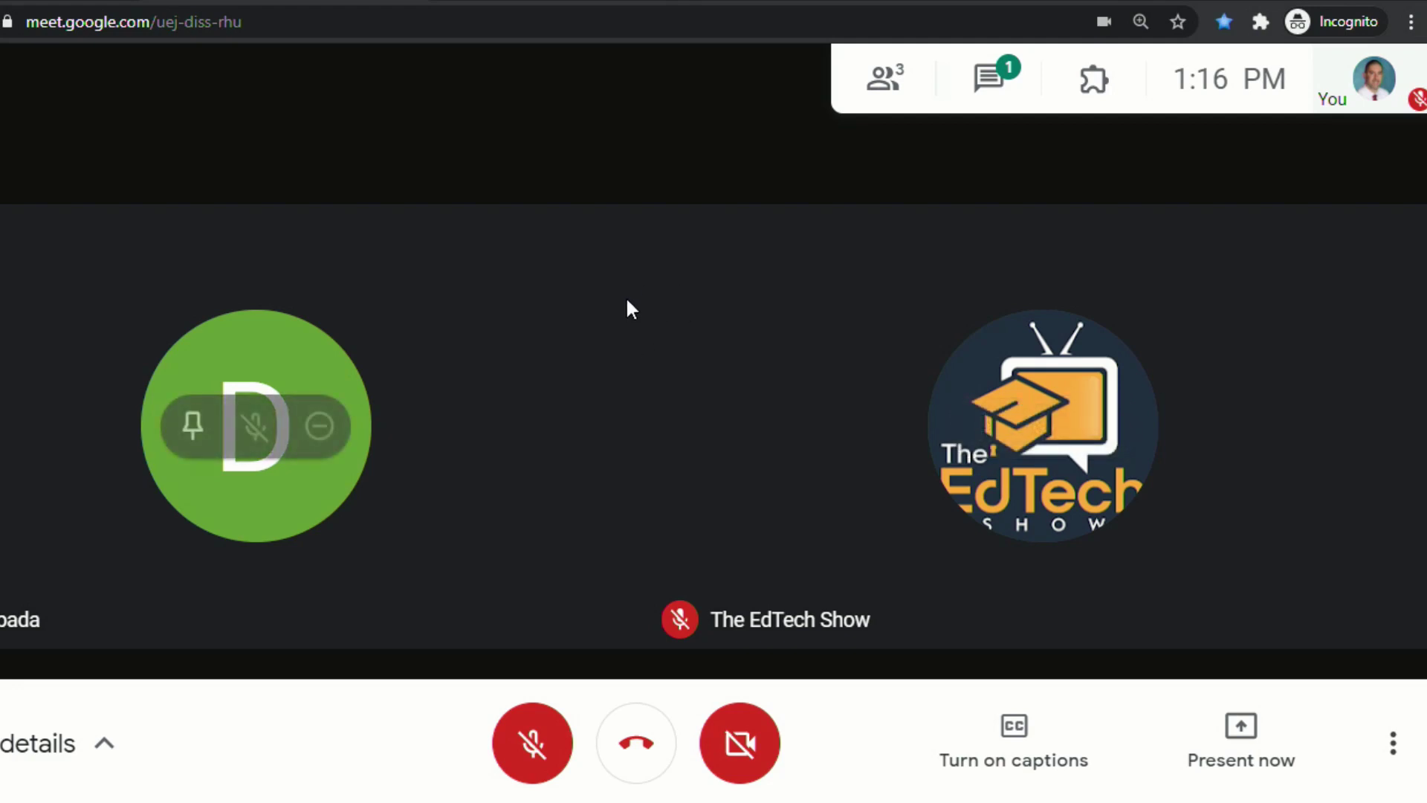
{"action": "left_click", "coordinate": [978, 93]}
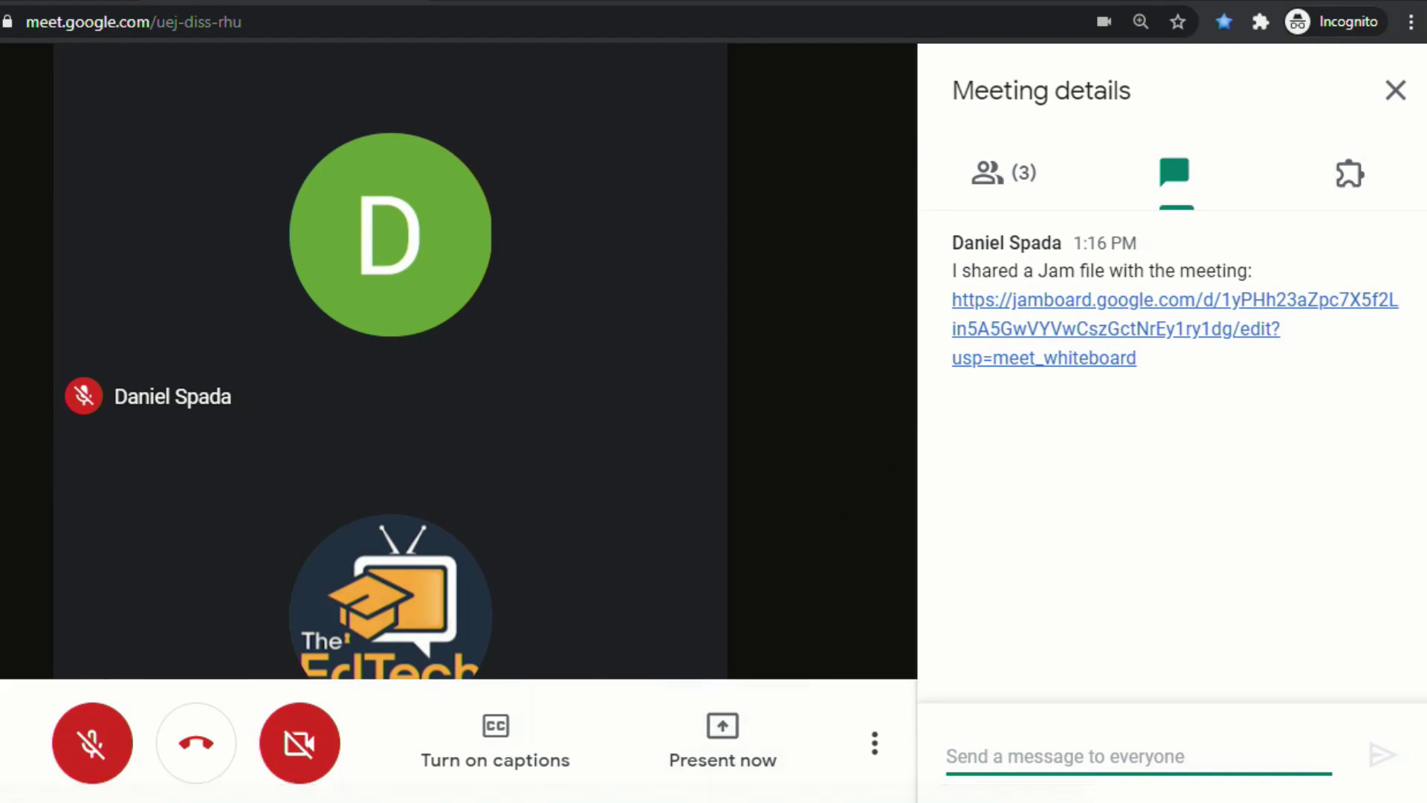
Bring the blank Jamboard window back in front of the Meet call
{"action": "left_click", "coordinate": [711, 716]}
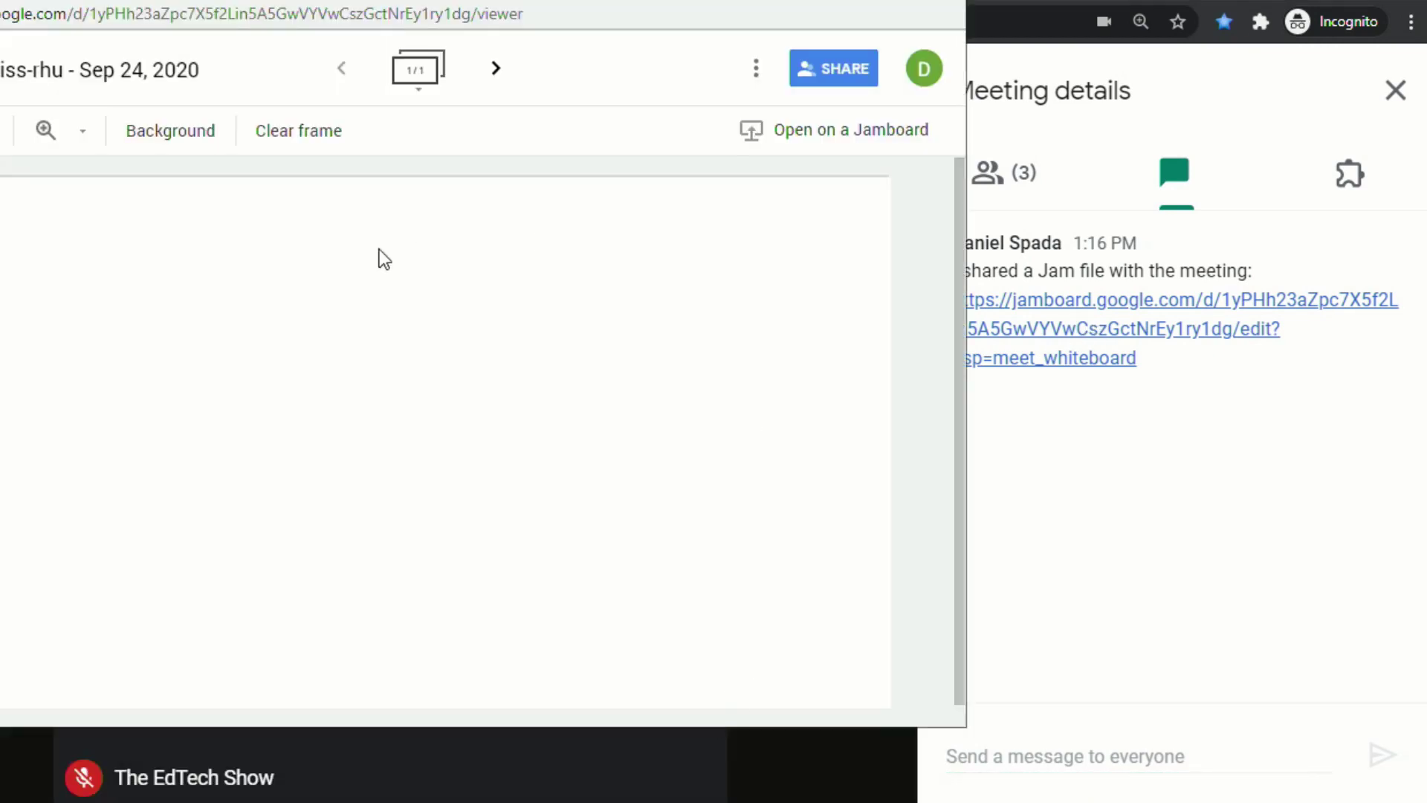